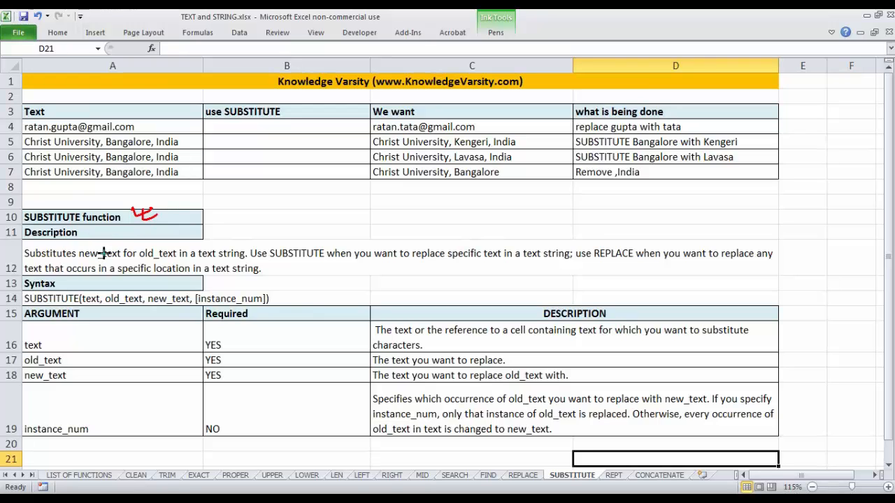
- Review the SUBSTITUTE syntax in row 14 and the text, old_text, new_text and instance_num argument descriptions in rows 16 to 19
{"action": "left_click_drag", "start_coordinate": [24, 303], "coordinate": [97, 307]}
{"action": "mouse_move", "coordinate": [98, 275]}
{"action": "left_mouse_down"}
{"action": "mouse_move", "coordinate": [94, 291]}
{"action": "mouse_move", "coordinate": [104, 282]}
{"action": "left_mouse_up"}
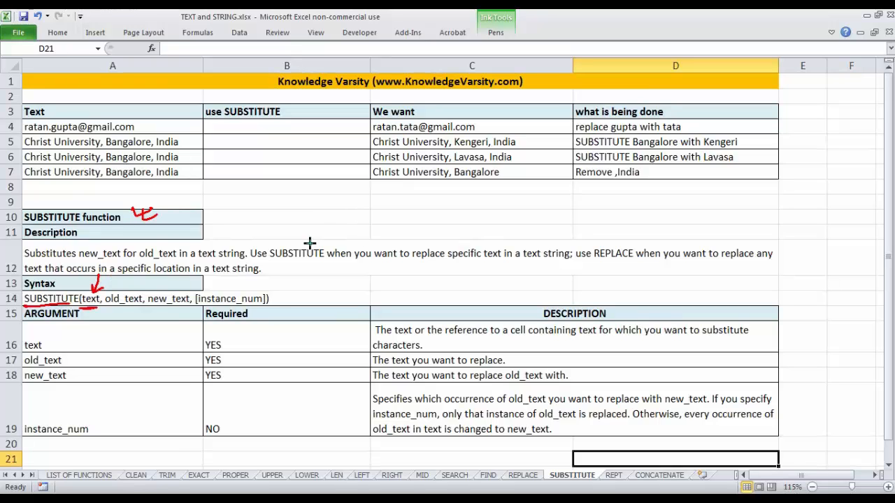
{"action": "mouse_move", "coordinate": [143, 278]}
{"action": "left_mouse_down"}
{"action": "mouse_move", "coordinate": [146, 289]}
{"action": "mouse_move", "coordinate": [180, 286]}
{"action": "left_mouse_up"}
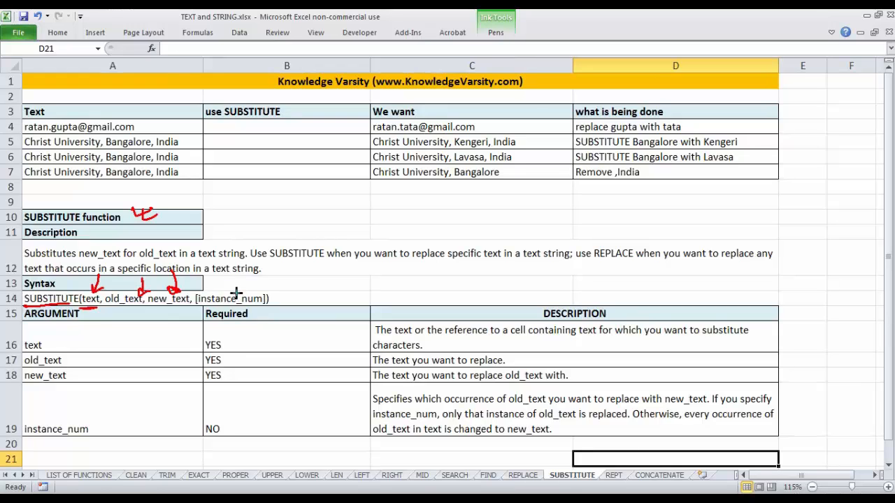
{"action": "left_click_drag", "start_coordinate": [263, 329], "coordinate": [281, 323]}
{"action": "mouse_move", "coordinate": [538, 342]}
{"action": "left_mouse_down"}
{"action": "mouse_move", "coordinate": [586, 339]}
{"action": "mouse_move", "coordinate": [539, 344]}
{"action": "left_mouse_up"}
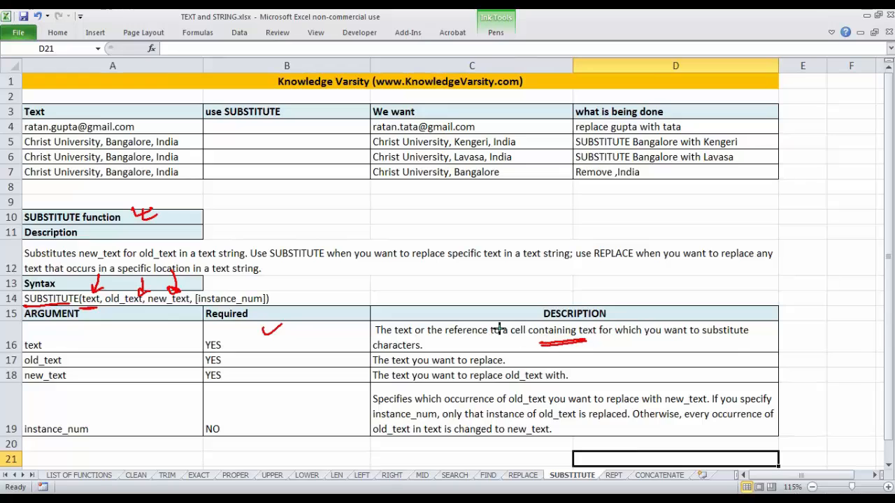
{"action": "left_click_drag", "start_coordinate": [130, 363], "coordinate": [151, 357]}
{"action": "left_click_drag", "start_coordinate": [414, 363], "coordinate": [482, 362]}
{"action": "left_click_drag", "start_coordinate": [107, 376], "coordinate": [128, 374]}
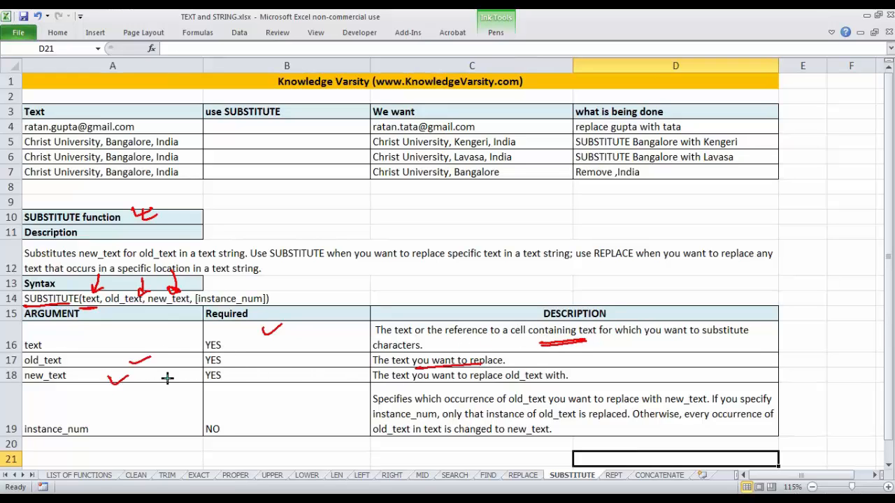
{"action": "left_click_drag", "start_coordinate": [481, 386], "coordinate": [552, 386]}
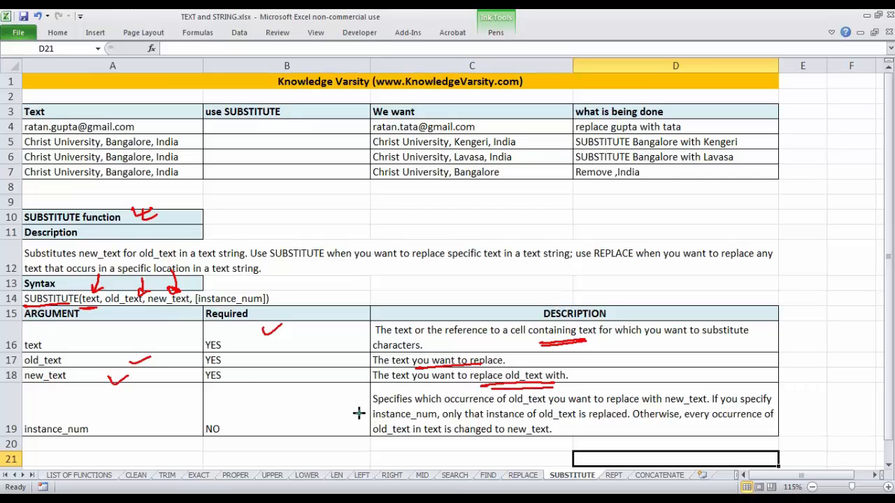
{"action": "left_click_drag", "start_coordinate": [104, 432], "coordinate": [130, 423]}
{"action": "mouse_move", "coordinate": [438, 409]}
{"action": "left_mouse_down"}
{"action": "mouse_move", "coordinate": [545, 404]}
{"action": "mouse_move", "coordinate": [624, 413]}
{"action": "left_mouse_up"}
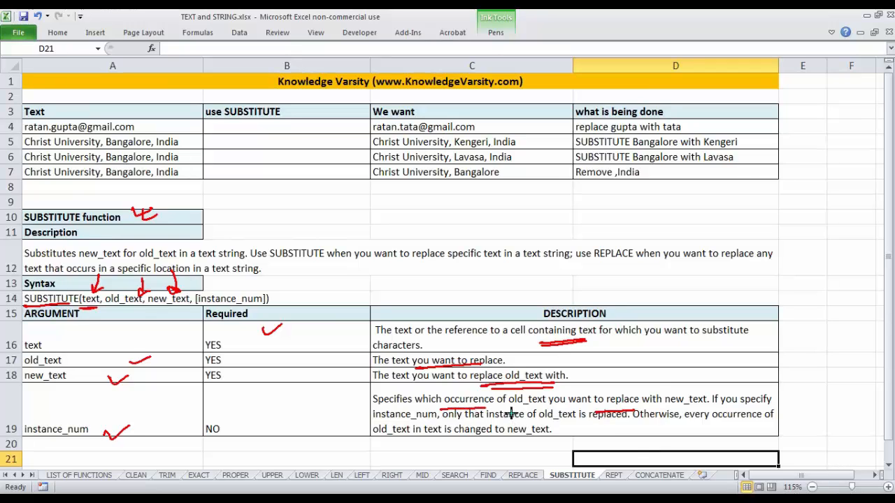
{"action": "left_click_drag", "start_coordinate": [382, 428], "coordinate": [422, 428]}
{"action": "left_click_drag", "start_coordinate": [545, 423], "coordinate": [618, 422]}
{"action": "left_click_drag", "start_coordinate": [461, 444], "coordinate": [521, 442]}
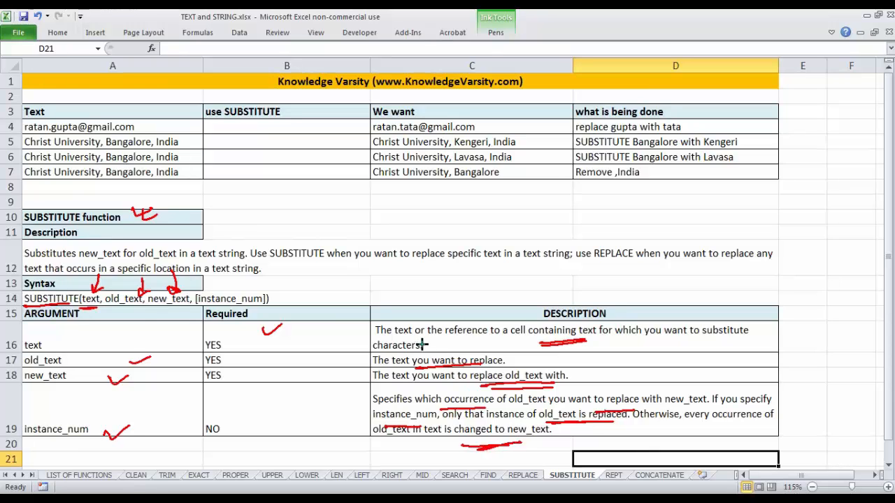
{"action": "mouse_move", "coordinate": [223, 413]}
{"action": "left_mouse_down"}
{"action": "mouse_move", "coordinate": [210, 454]}
{"action": "mouse_move", "coordinate": [292, 406]}
{"action": "left_mouse_up"}
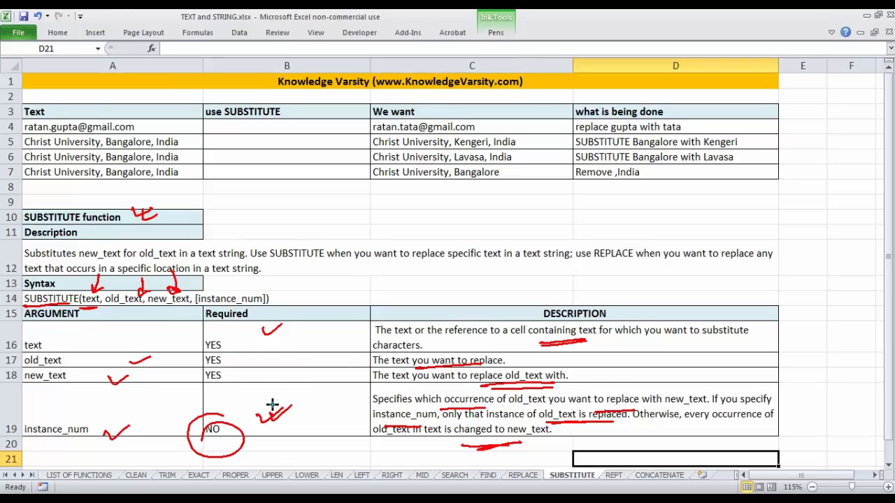
{"action": "key", "text": "Escape"}
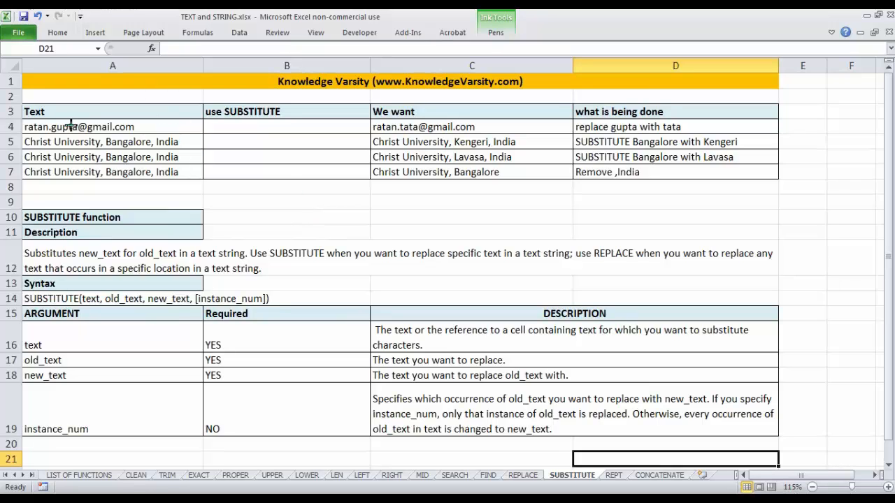
- Compare the original e-mail address in A4 with the wanted result in C4 and the replacement described in D4
{"action": "mouse_move", "coordinate": [38, 133]}
{"action": "left_mouse_down"}
{"action": "mouse_move", "coordinate": [137, 131]}
{"action": "mouse_move", "coordinate": [100, 114]}
{"action": "mouse_move", "coordinate": [17, 135]}
{"action": "left_mouse_up"}
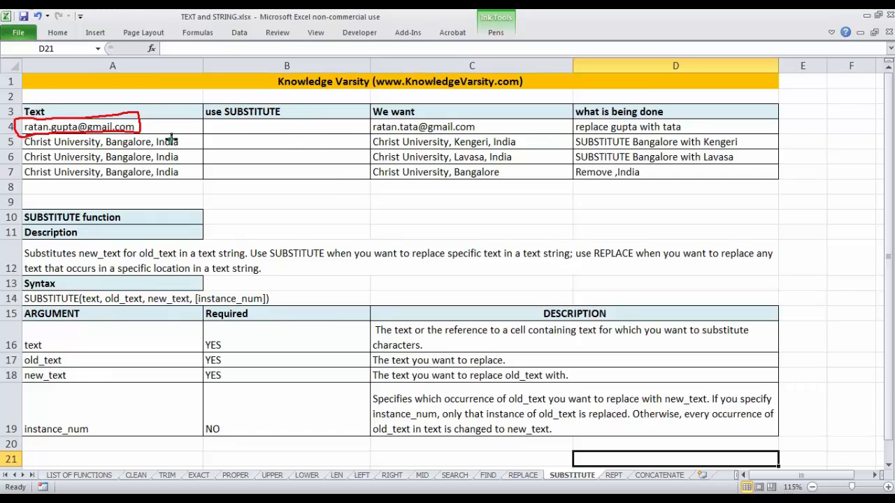
{"action": "mouse_move", "coordinate": [377, 134]}
{"action": "left_mouse_down"}
{"action": "mouse_move", "coordinate": [442, 138]}
{"action": "mouse_move", "coordinate": [475, 119]}
{"action": "mouse_move", "coordinate": [381, 116]}
{"action": "mouse_move", "coordinate": [366, 130]}
{"action": "left_mouse_up"}
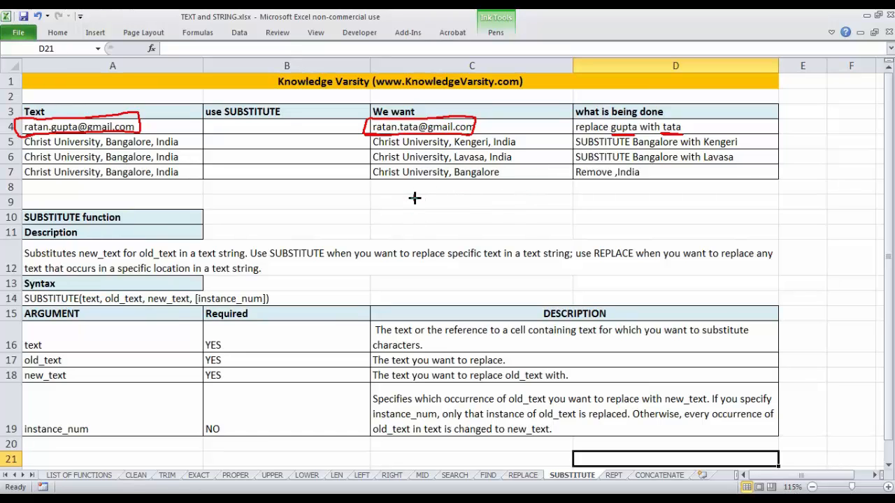
{"action": "mouse_move", "coordinate": [278, 98]}
{"action": "left_mouse_down"}
{"action": "mouse_move", "coordinate": [294, 83]}
{"action": "mouse_move", "coordinate": [241, 101]}
{"action": "left_mouse_up"}
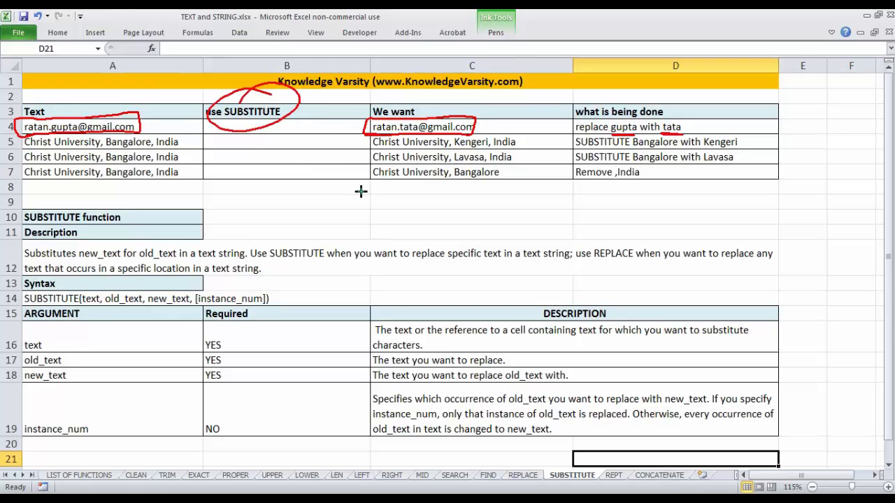
{"action": "key", "text": "Escape"}
- Enter a SUBSTITUTE formula in B4 that replaces the surname in A4's e-mail address with the surname named as replacement in D4
{"action": "left_click", "coordinate": [315, 126]}
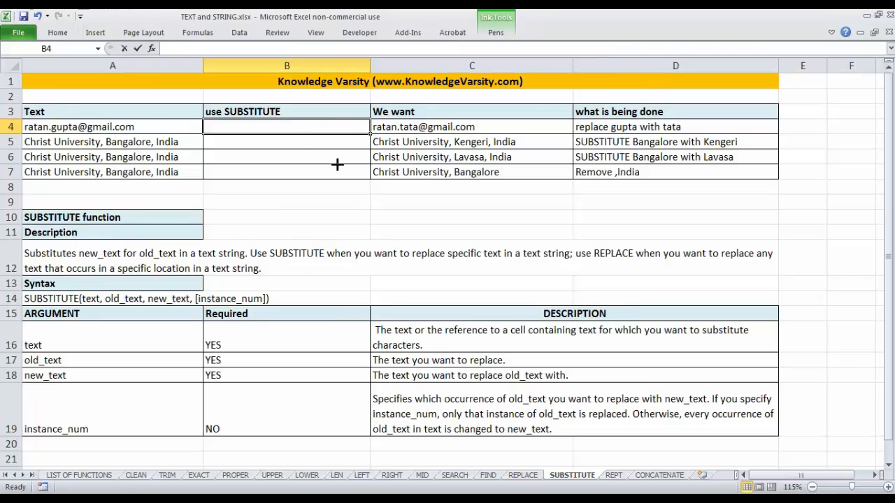
{"action": "type", "text": "=su"}
{"action": "key", "text": "Tab"}
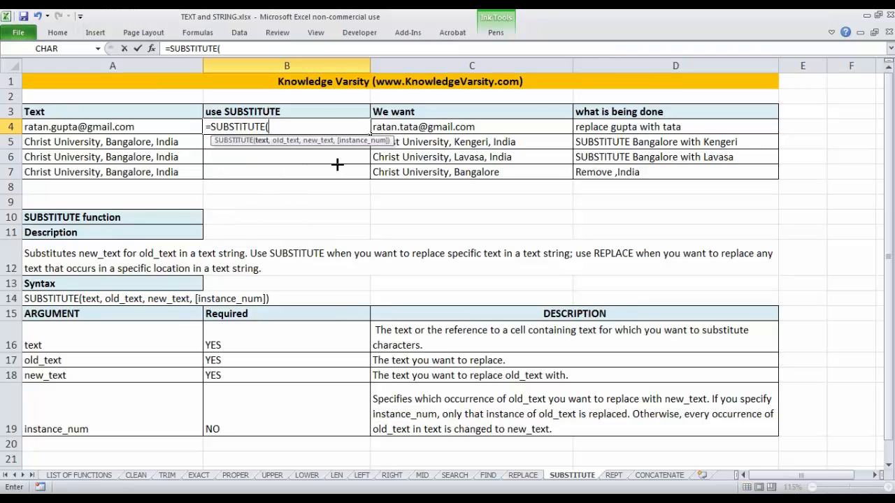
{"action": "key", "text": "Left"}
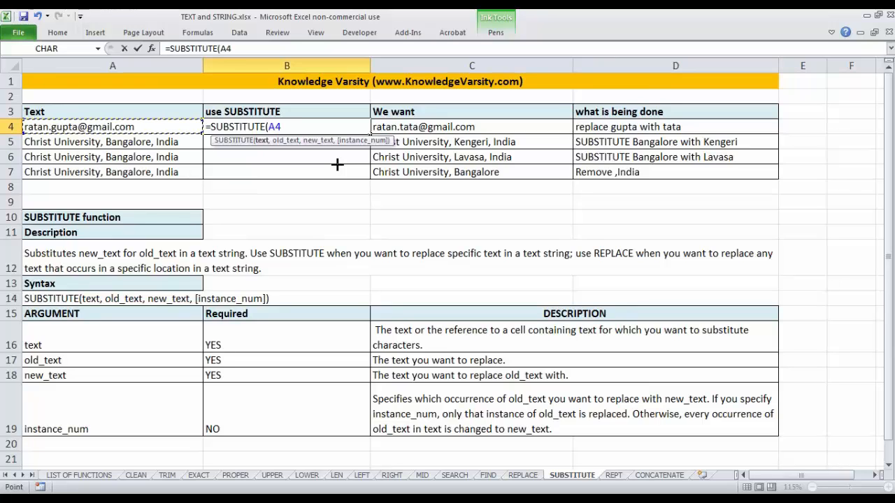
{"action": "type", "text": ","}
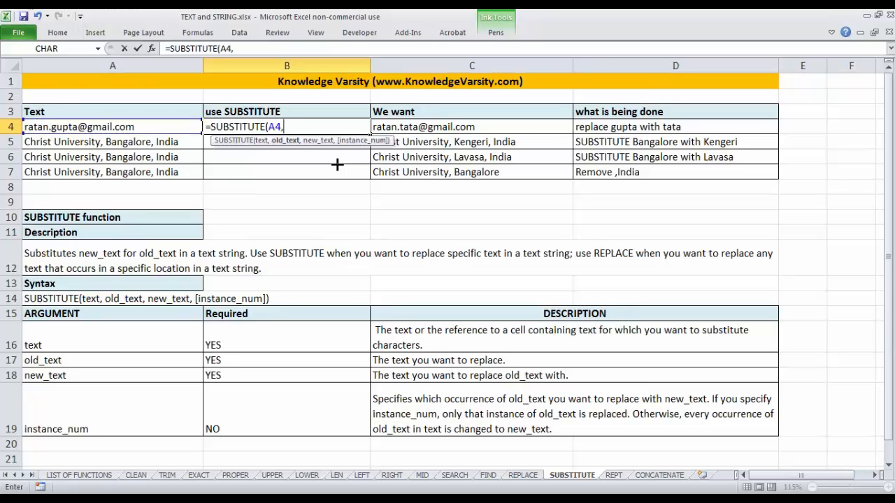
{"action": "type", "text": "\"gupta\",\"tata\""}
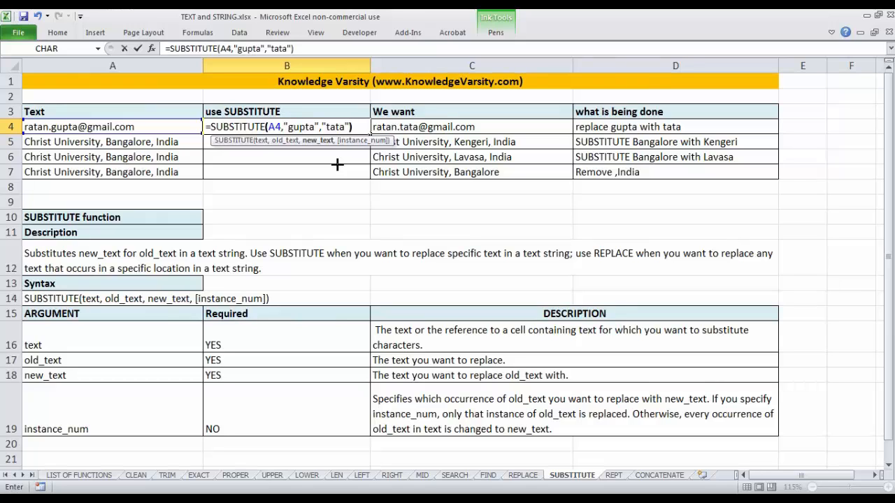
{"action": "key", "text": "Return"}
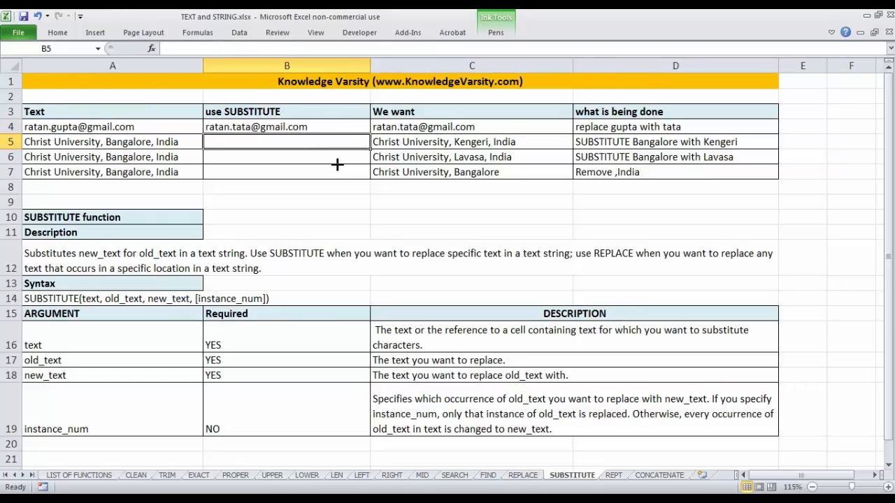
- Inspect the formula in B4 and compare the surname in A4 with its replacement in B4
{"action": "key", "text": "Up"}
{"action": "key", "text": "F2"}
{"action": "key", "text": "Return"}
{"action": "mouse_move", "coordinate": [61, 121]}
{"action": "left_mouse_down"}
{"action": "mouse_move", "coordinate": [75, 134]}
{"action": "mouse_move", "coordinate": [60, 134]}
{"action": "left_mouse_up"}
{"action": "left_click_drag", "start_coordinate": [230, 123], "coordinate": [250, 106]}
{"action": "key", "text": "Escape"}
- Append the original surname to the end of the e-mail address in A4 and check the formula cell B4
{"action": "left_click", "coordinate": [85, 133]}
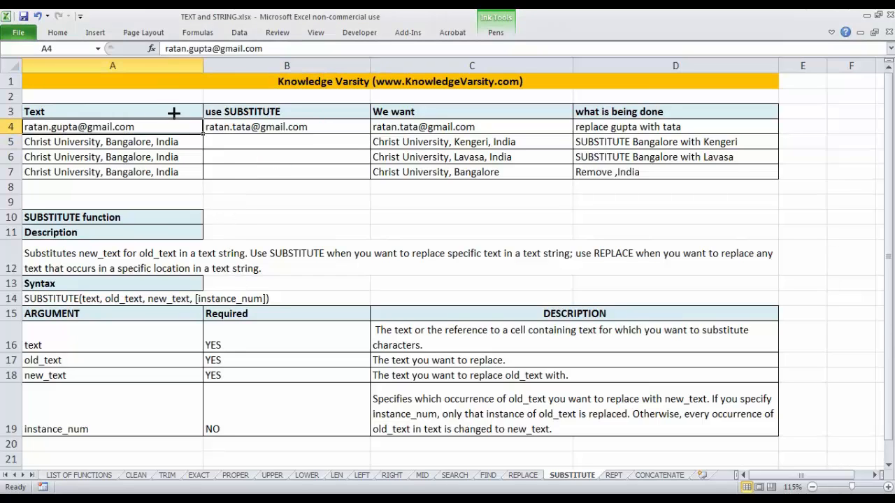
{"action": "double_click", "coordinate": [198, 122]}
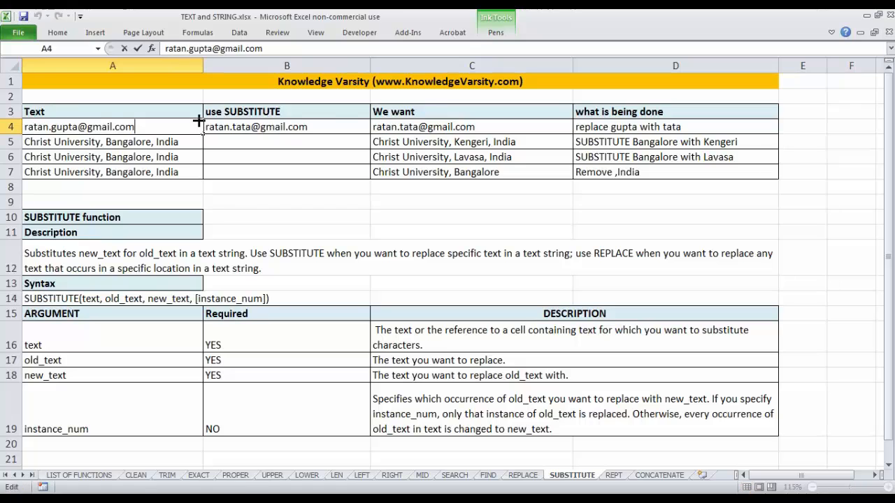
{"action": "type", "text": "gupta"}
{"action": "key", "text": "Return"}
{"action": "key", "text": "Up"}
{"action": "key", "text": "Right"}
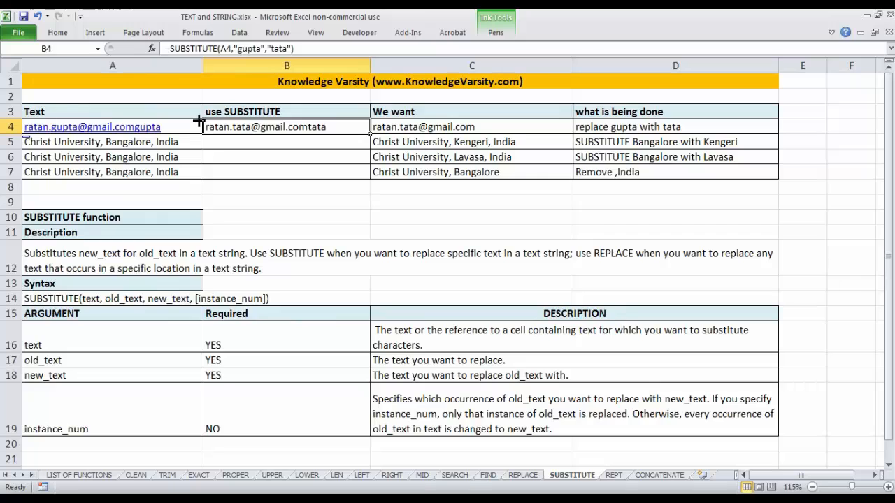
- Remove the extra surname from the end of the e-mail address in A4
{"action": "key", "text": "Left"}
{"action": "key", "text": "F2"}
{"action": "key", "text": "BackSpace"}
{"action": "key", "text": "BackSpace"}
{"action": "key", "text": "BackSpace"}
{"action": "key", "text": "BackSpace"}
{"action": "key", "text": "BackSpace"}
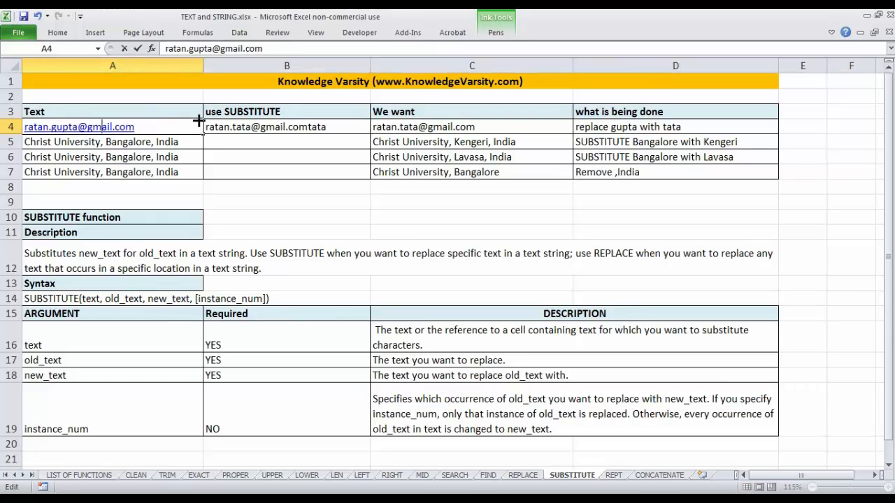
- Insert a dot and the replacement surname before the @ sign in A4's e-mail address, and check the formula cell B4
{"action": "key", "text": "Left"}
{"action": "key", "text": "Left"}
{"action": "key", "text": "Left"}
{"action": "type", "text": ".tata"}
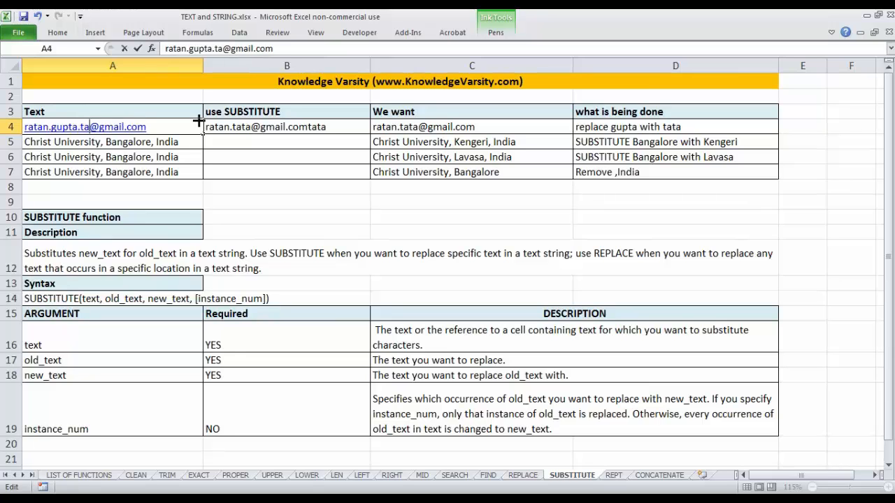
{"action": "key", "text": "Return"}
{"action": "key", "text": "Up"}
{"action": "key", "text": "Right"}
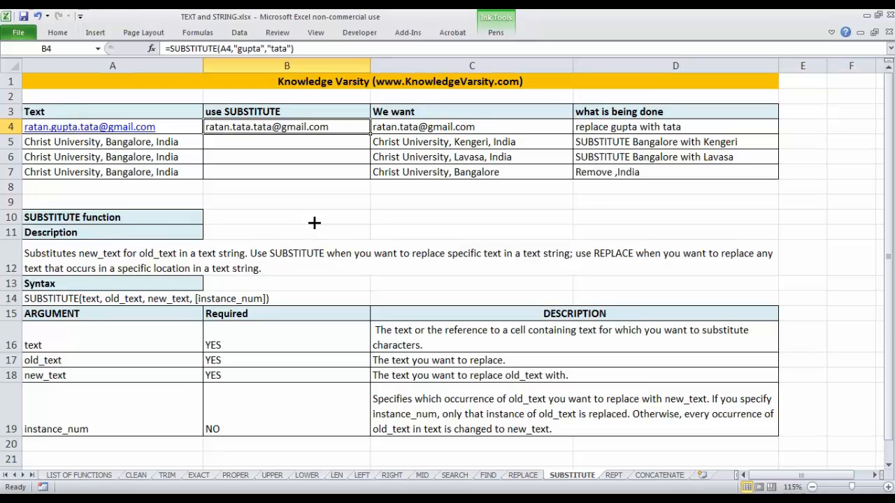
- Change the second surname in A4's e-mail address to match the first one, and check the formula cell B4
{"action": "key", "text": "Left"}
{"action": "key", "text": "F2"}
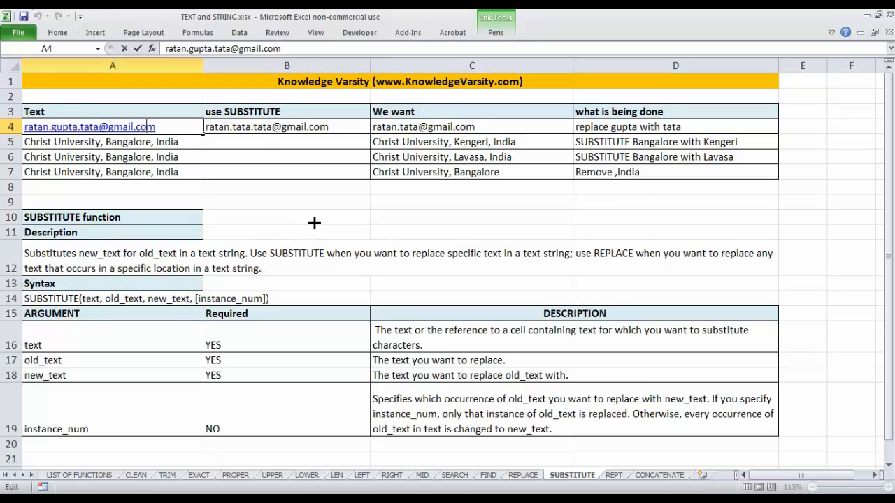
{"action": "key", "text": "BackSpace"}
{"action": "key", "text": "BackSpace"}
{"action": "type", "text": "gup"}
{"action": "key", "text": "Return"}
{"action": "key", "text": "Right"}
{"action": "key", "text": "Up"}
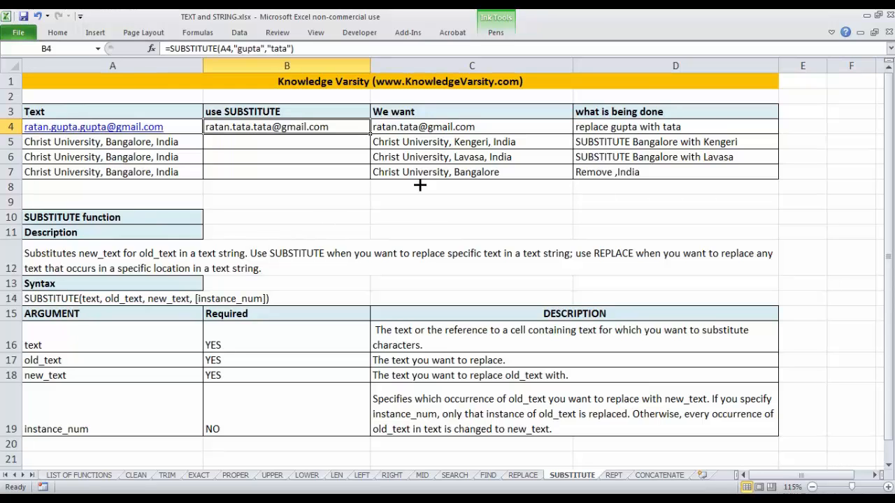
- Add an instance_num argument of 1 to the SUBSTITUTE formula in B4 and compare its result with A4
{"action": "key", "text": "F2"}
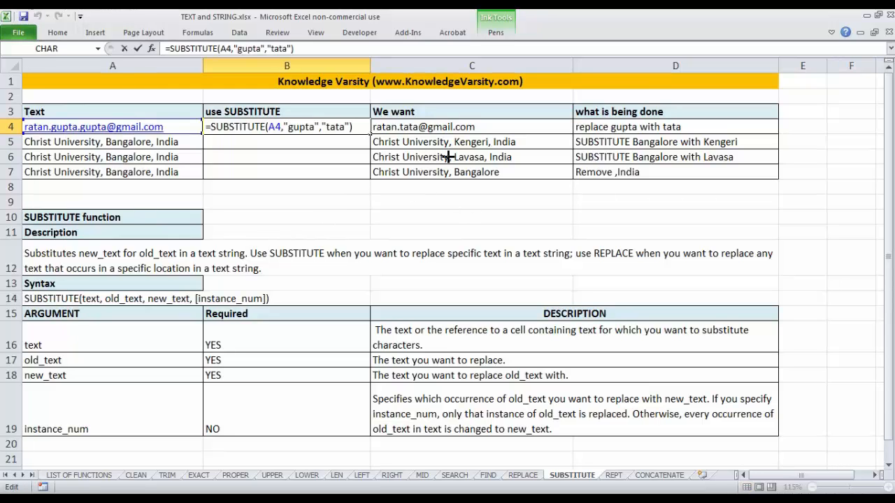
{"action": "type", "text": ",1"}
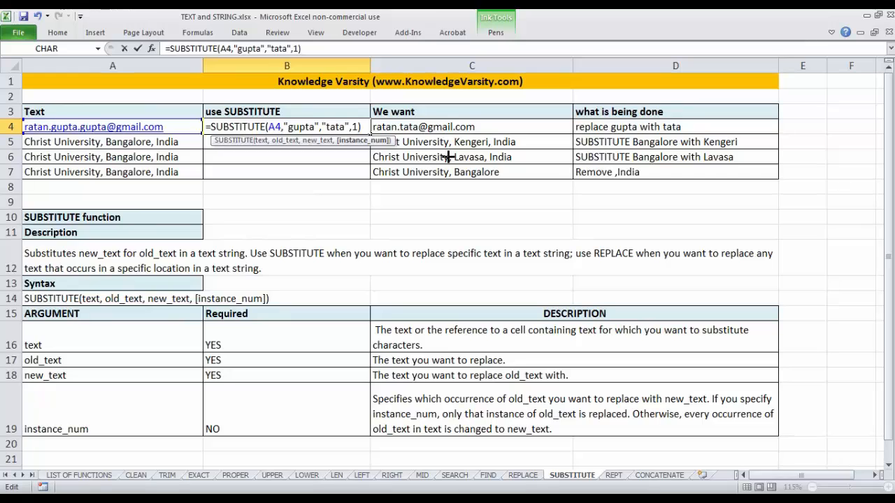
{"action": "key", "text": "Return"}
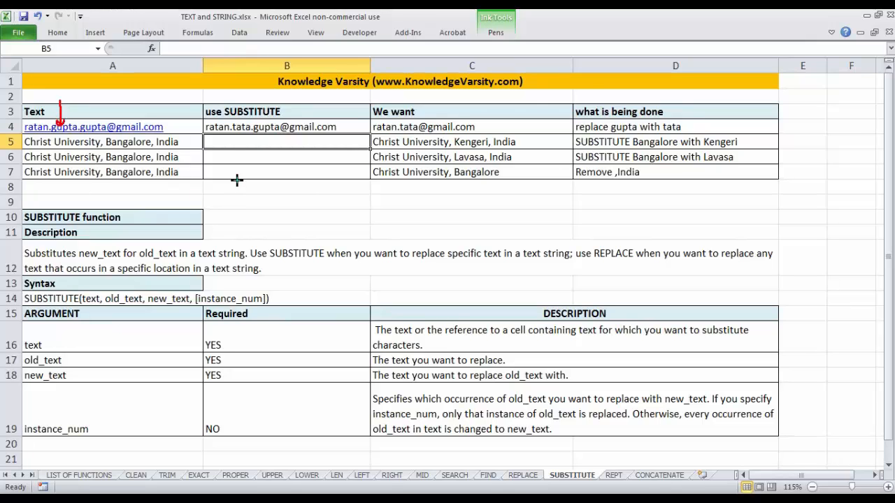
{"action": "mouse_move", "coordinate": [99, 119]}
{"action": "left_mouse_down"}
{"action": "mouse_move", "coordinate": [79, 137]}
{"action": "mouse_move", "coordinate": [104, 119]}
{"action": "mouse_move", "coordinate": [281, 114]}
{"action": "mouse_move", "coordinate": [272, 118]}
{"action": "left_mouse_up"}
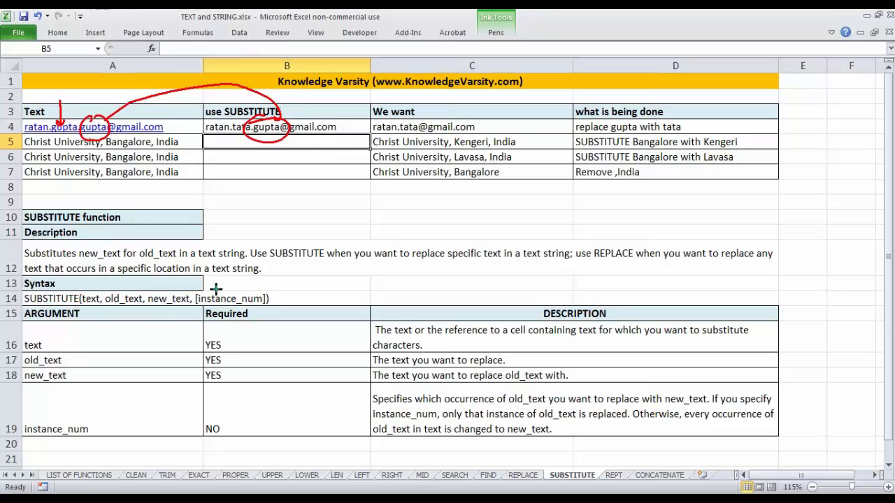
{"action": "key", "text": "Escape"}
- Set instance_num to 2 in B4's SUBSTITUTE formula and compare its result with A4
{"action": "double_click", "coordinate": [322, 126]}
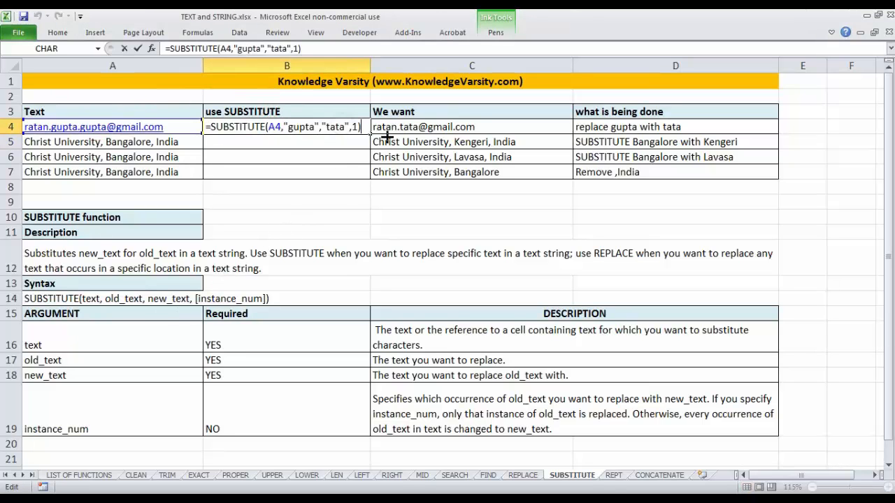
{"action": "key", "text": "Return"}
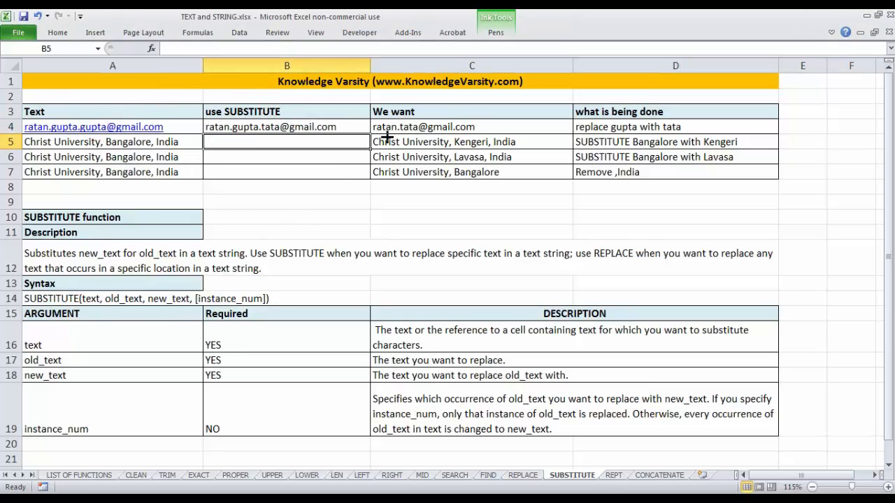
{"action": "mouse_move", "coordinate": [99, 96]}
{"action": "left_mouse_down"}
{"action": "mouse_move", "coordinate": [99, 118]}
{"action": "mouse_move", "coordinate": [107, 113]}
{"action": "mouse_move", "coordinate": [76, 121]}
{"action": "left_mouse_up"}
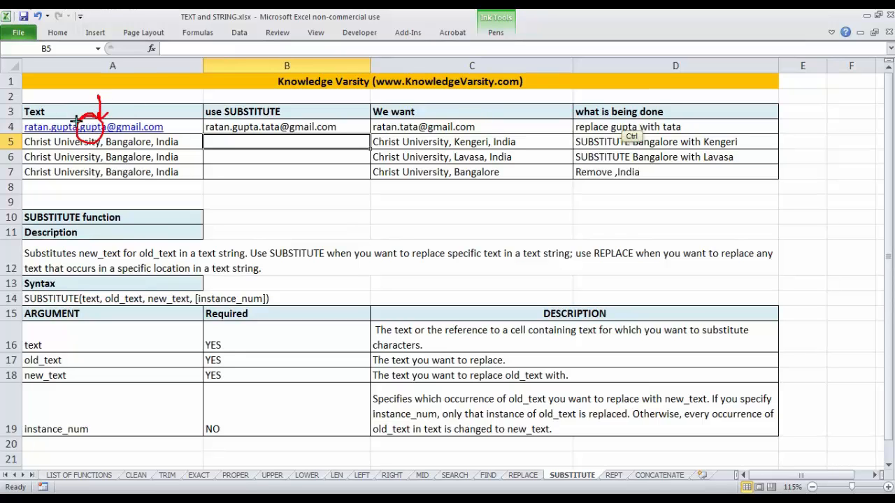
{"action": "left_click_drag", "start_coordinate": [268, 119], "coordinate": [266, 121]}
{"action": "mouse_move", "coordinate": [58, 117]}
{"action": "left_mouse_down"}
{"action": "mouse_move", "coordinate": [222, 103]}
{"action": "mouse_move", "coordinate": [237, 117]}
{"action": "left_mouse_up"}
{"action": "mouse_move", "coordinate": [88, 414]}
{"action": "left_mouse_down"}
{"action": "mouse_move", "coordinate": [136, 405]}
{"action": "mouse_move", "coordinate": [116, 448]}
{"action": "mouse_move", "coordinate": [149, 396]}
{"action": "mouse_move", "coordinate": [201, 377]}
{"action": "mouse_move", "coordinate": [260, 389]}
{"action": "mouse_move", "coordinate": [199, 423]}
{"action": "mouse_move", "coordinate": [288, 404]}
{"action": "left_mouse_up"}
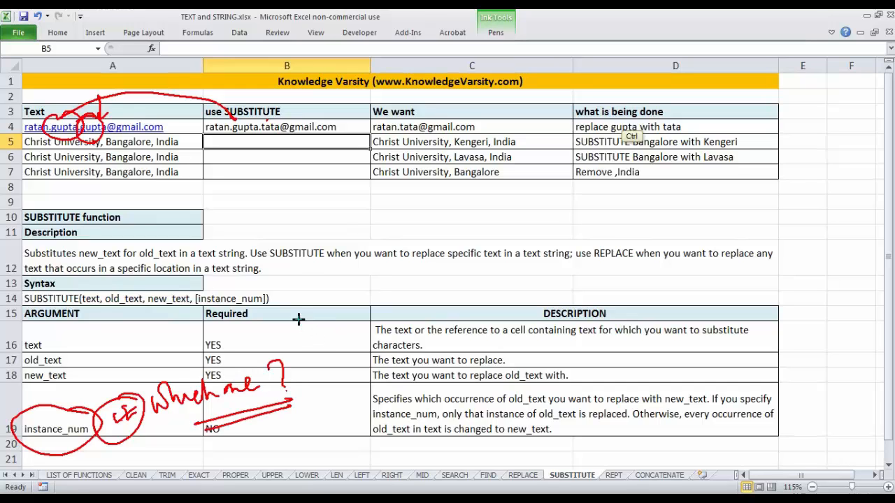
{"action": "key", "text": "Escape"}
{"action": "left_click", "coordinate": [302, 127]}
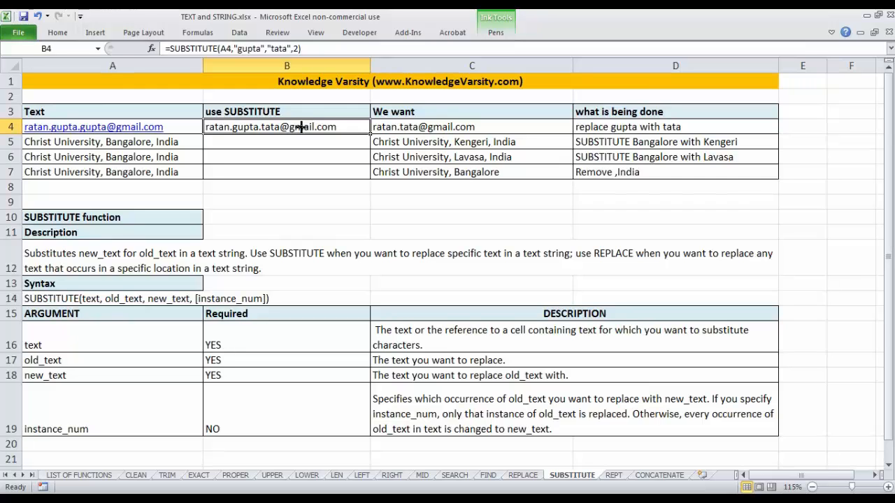
- Remove the second surname and its preceding dot from A4's e-mail address, and compare A4 with the formula cell B4
{"action": "key", "text": "Left"}
{"action": "key", "text": "F2"}
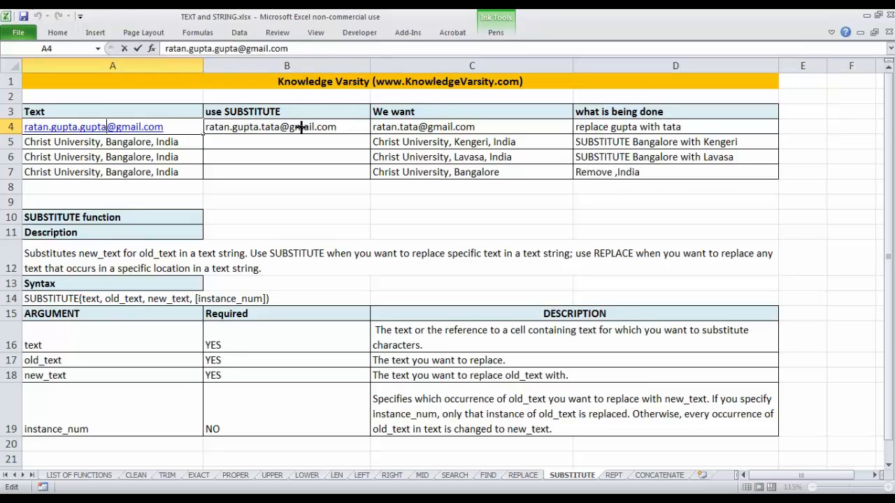
{"action": "key", "text": "BackSpace"}
{"action": "key", "text": "BackSpace"}
{"action": "key", "text": "BackSpace"}
{"action": "key", "text": "BackSpace"}
{"action": "key", "text": "BackSpace"}
{"action": "key", "text": "BackSpace"}
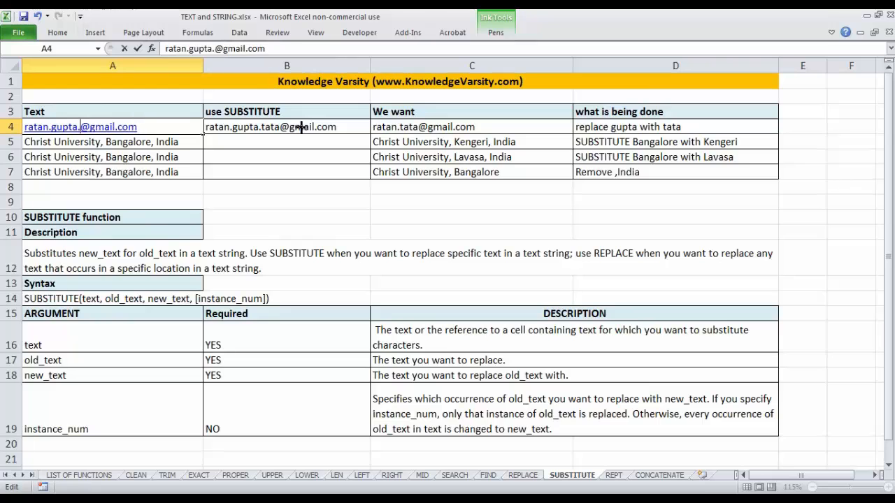
{"action": "key", "text": "Return"}
{"action": "key", "text": "Right"}
{"action": "key", "text": "Up"}
{"action": "key", "text": "Left"}
{"action": "key", "text": "Right"}
{"action": "key", "text": "Left"}
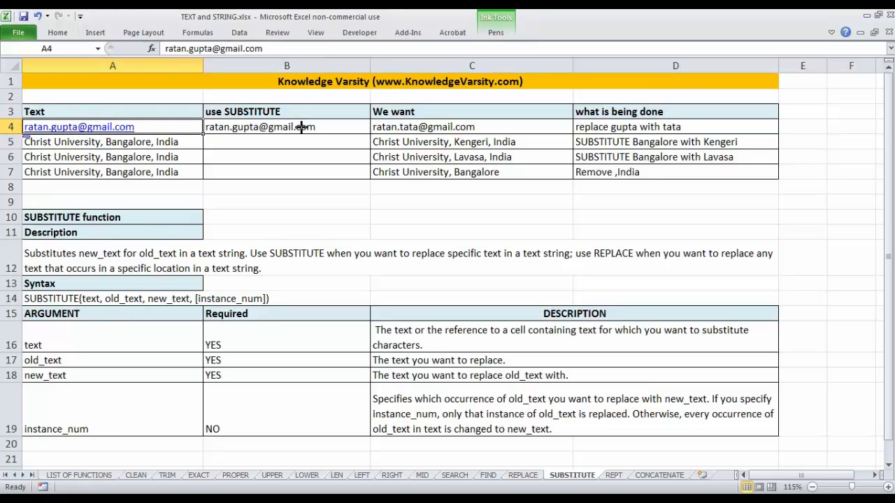
- Examine how the instance_num argument of 2 in B4's SUBSTITUTE formula relates to the single surname in A4's e-mail address
{"action": "key", "text": "Right"}
{"action": "key", "text": "F2"}
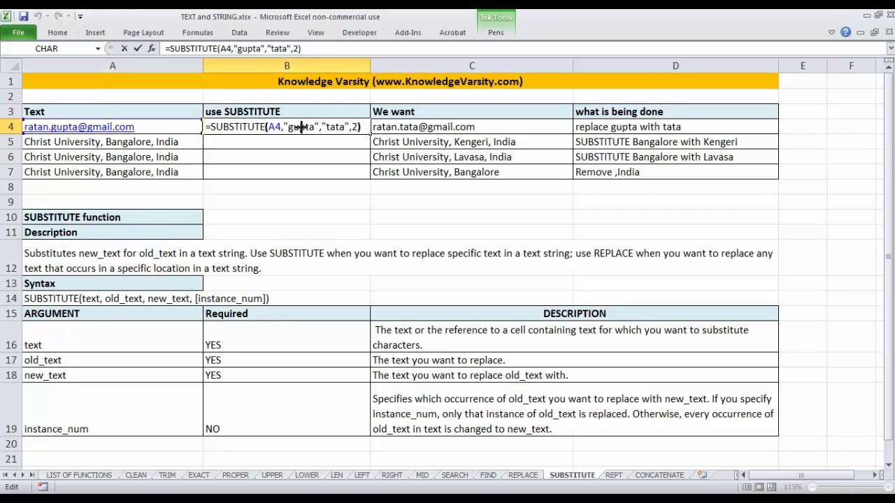
{"action": "key", "text": "Left"}
{"action": "key", "text": "Left"}
{"action": "key", "text": "Return"}
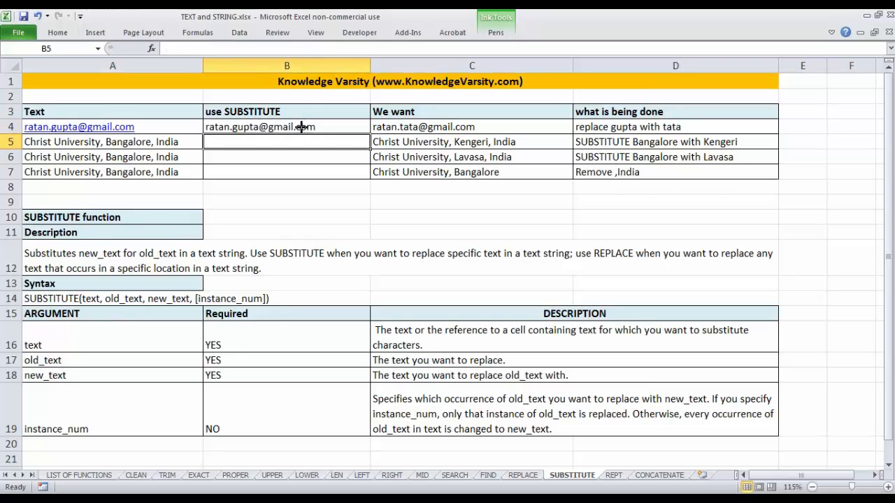
{"action": "left_click", "coordinate": [302, 127]}
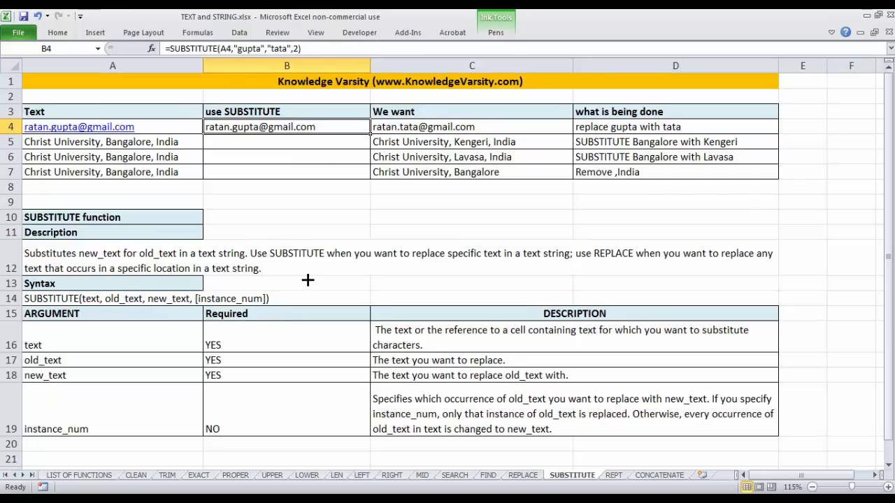
{"action": "key", "text": "Left"}
{"action": "key", "text": "Right"}
{"action": "key", "text": "Left"}
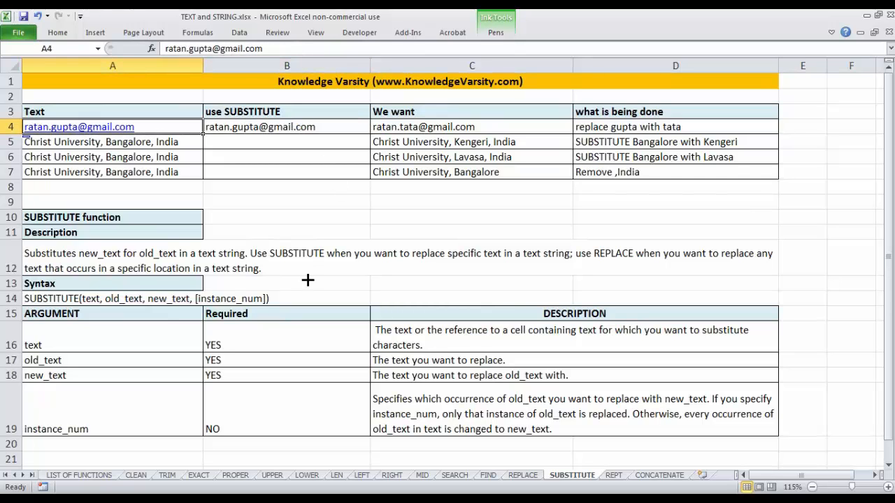
{"action": "key", "text": "F2"}
{"action": "key", "text": "Tab"}
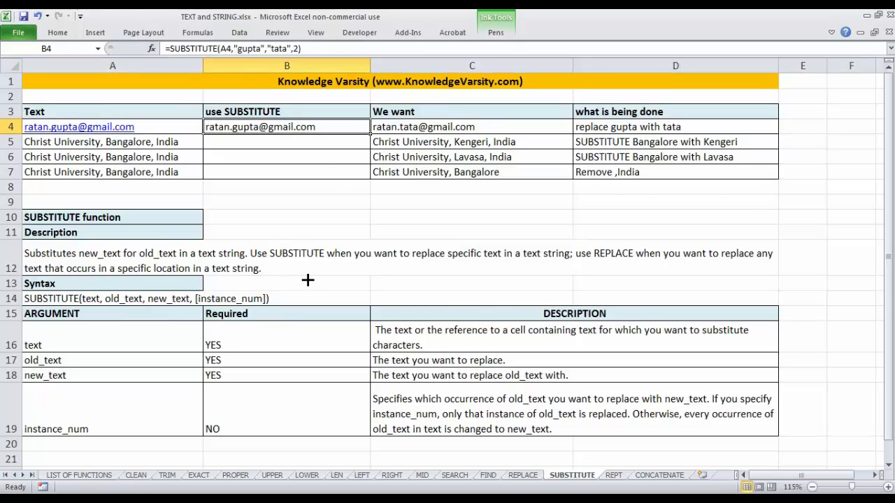
{"action": "key", "text": "F2"}
{"action": "key", "text": "Left"}
{"action": "key", "text": "Left"}
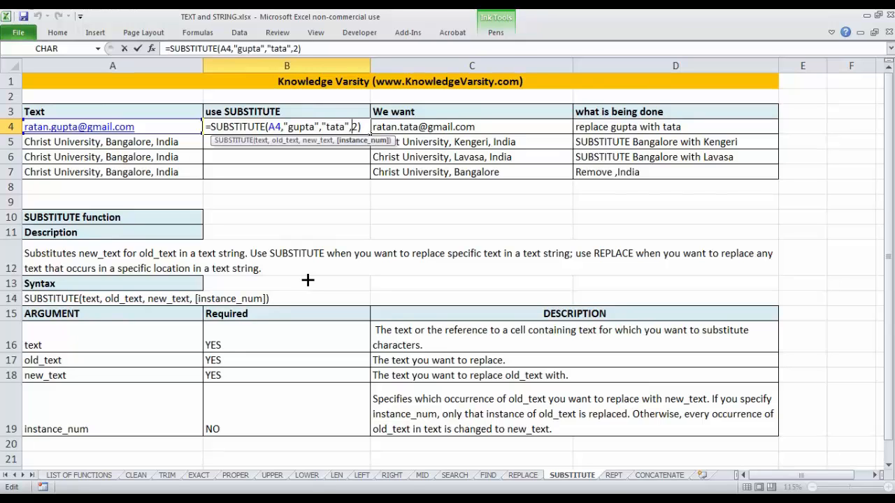
{"action": "key", "text": "Escape"}
{"action": "key", "text": "Left"}
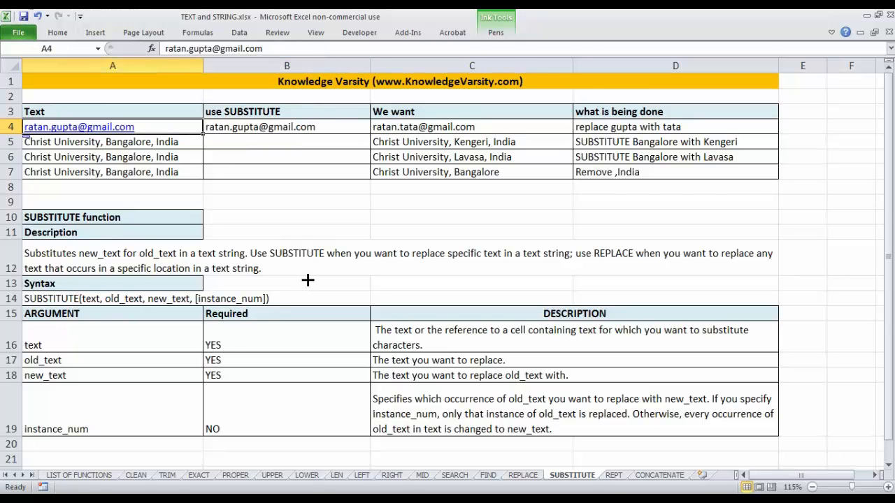
- Set instance_num to 1 in B4's SUBSTITUTE formula and recheck the formula
{"action": "key", "text": "Right"}
{"action": "key", "text": "F2"}
{"action": "key", "text": "Left"}
{"action": "key", "text": "BackSpace"}
{"action": "type", "text": "1"}
{"action": "key", "text": "Return"}
{"action": "key", "text": "Up"}
{"action": "key", "text": "F2"}
{"action": "key", "text": "Return"}
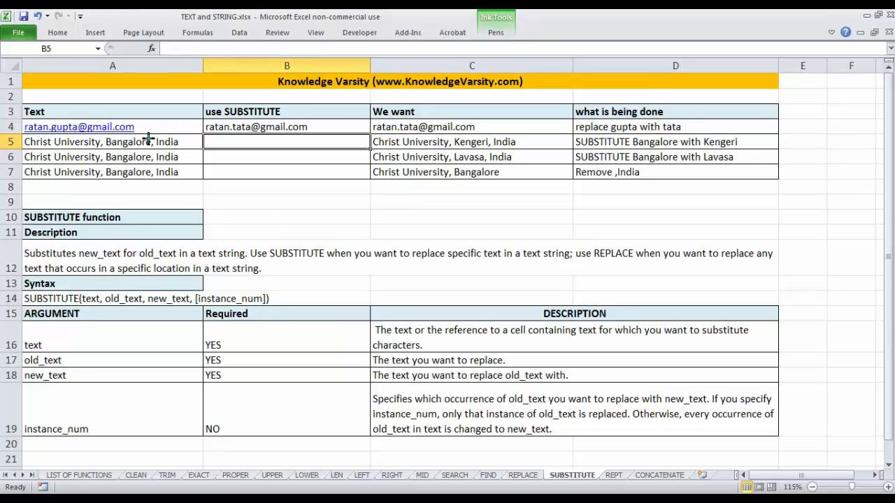
- Go through rows 5 to 7 with red pen marks, comparing the source text, the wanted text and the described replacement
{"action": "left_click_drag", "start_coordinate": [32, 148], "coordinate": [170, 144]}
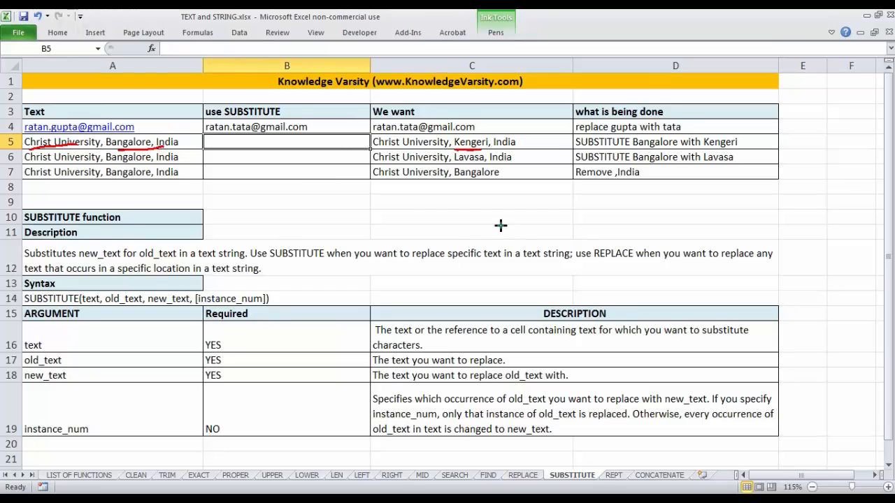
{"action": "left_click_drag", "start_coordinate": [633, 148], "coordinate": [669, 148]}
{"action": "left_click_drag", "start_coordinate": [729, 132], "coordinate": [690, 147]}
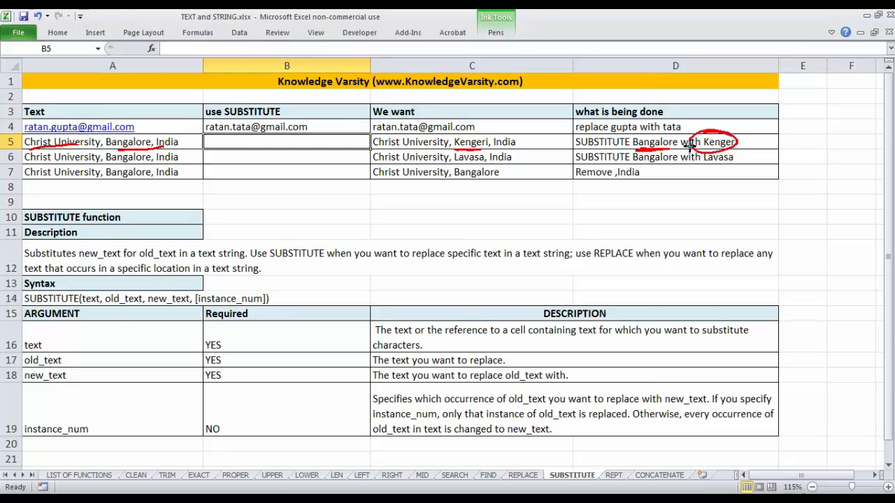
{"action": "key", "text": "e"}
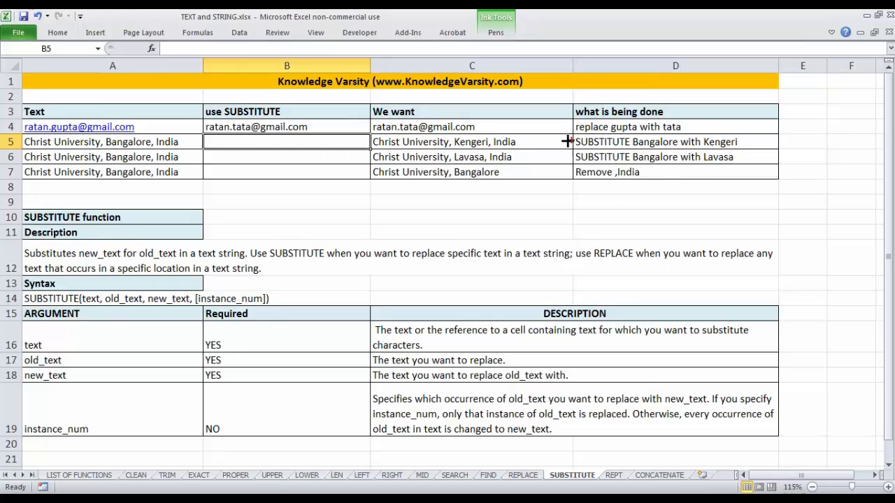
{"action": "left_click_drag", "start_coordinate": [114, 165], "coordinate": [150, 165]}
{"action": "left_click_drag", "start_coordinate": [470, 163], "coordinate": [476, 164]}
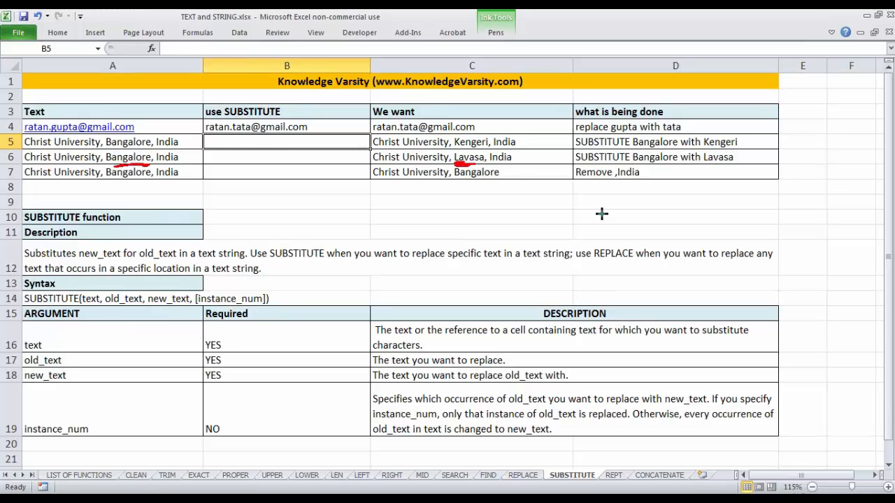
{"action": "left_click_drag", "start_coordinate": [395, 170], "coordinate": [517, 162]}
{"action": "left_click", "coordinate": [541, 160]}
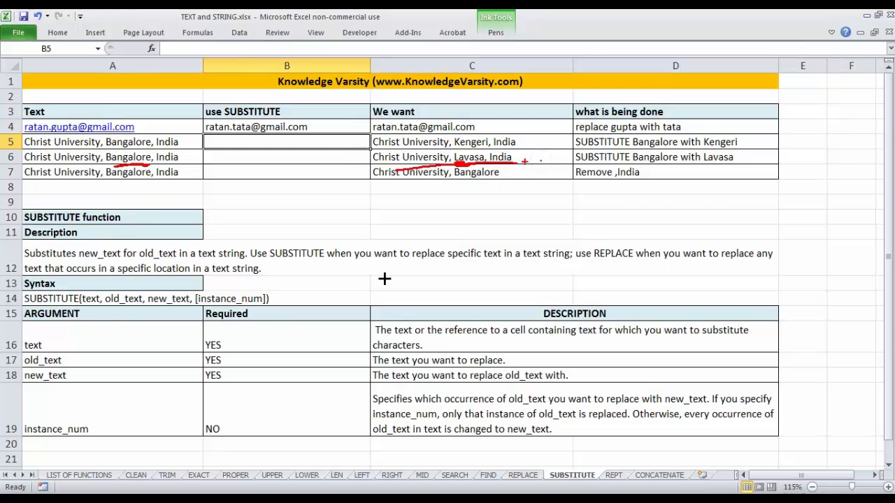
{"action": "key", "text": "Escape"}
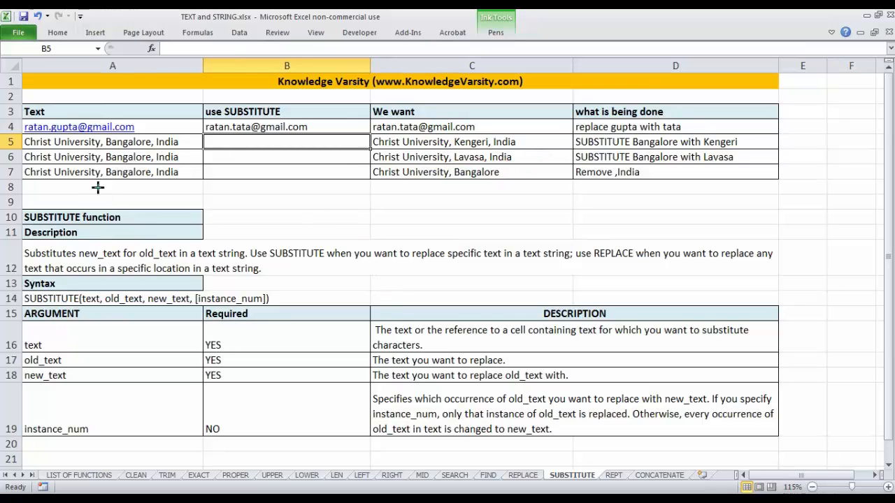
{"action": "mouse_move", "coordinate": [35, 190]}
{"action": "left_mouse_down"}
{"action": "mouse_move", "coordinate": [156, 189]}
{"action": "mouse_move", "coordinate": [165, 162]}
{"action": "left_mouse_up"}
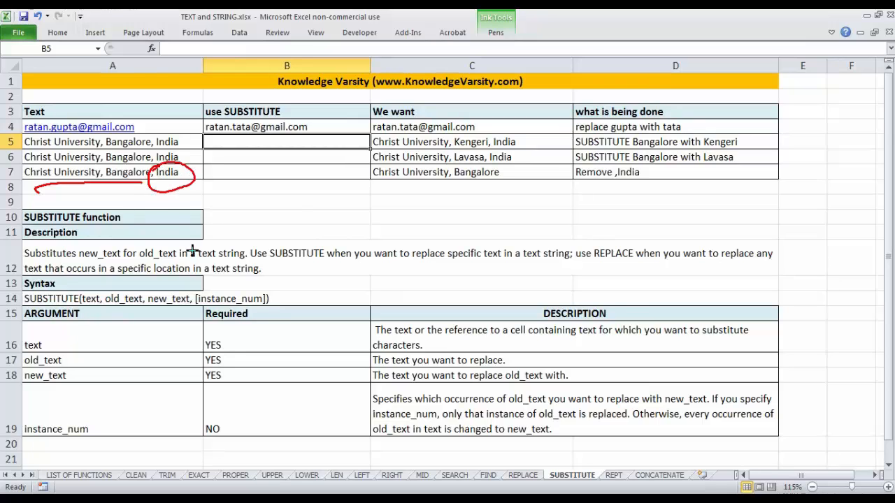
{"action": "mouse_move", "coordinate": [622, 157]}
{"action": "left_mouse_down"}
{"action": "mouse_move", "coordinate": [657, 169]}
{"action": "mouse_move", "coordinate": [629, 155]}
{"action": "left_mouse_up"}
{"action": "left_click_drag", "start_coordinate": [375, 185], "coordinate": [508, 180]}
{"action": "mouse_move", "coordinate": [320, 163]}
{"action": "left_mouse_down"}
{"action": "mouse_move", "coordinate": [360, 152]}
{"action": "mouse_move", "coordinate": [370, 171]}
{"action": "left_mouse_up"}
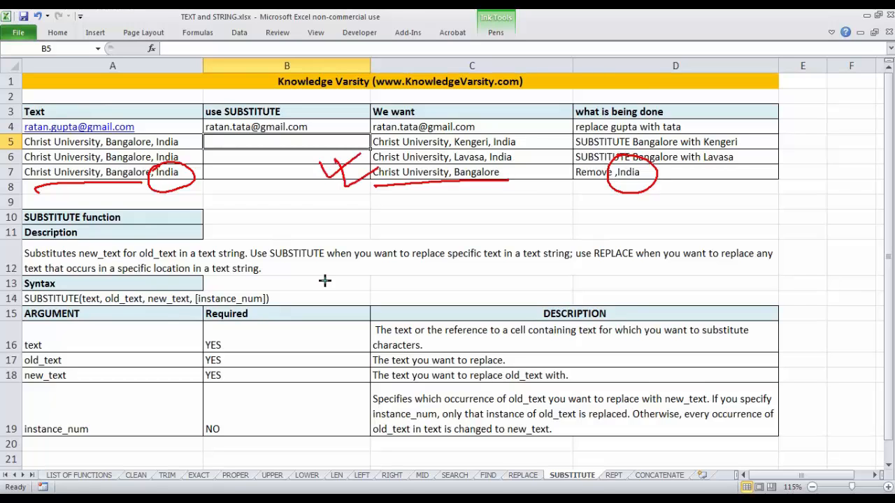
{"action": "mouse_move", "coordinate": [251, 91]}
{"action": "left_mouse_down"}
{"action": "mouse_move", "coordinate": [213, 115]}
{"action": "mouse_move", "coordinate": [242, 89]}
{"action": "left_mouse_up"}
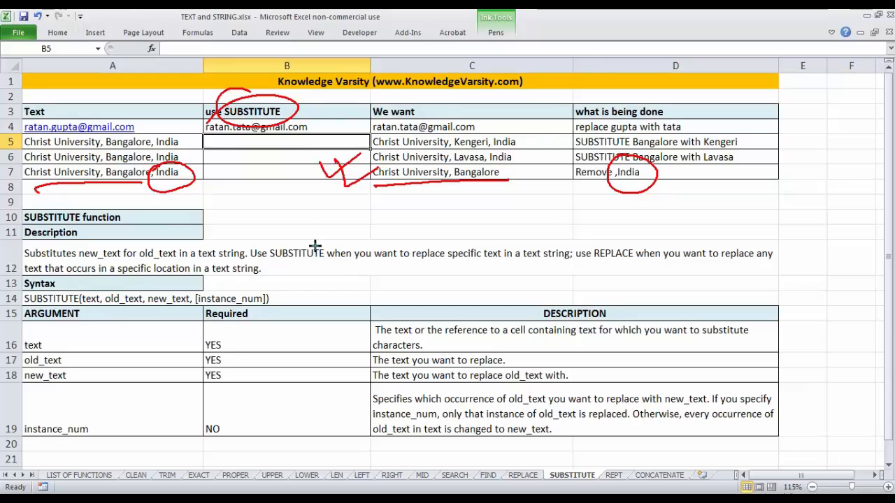